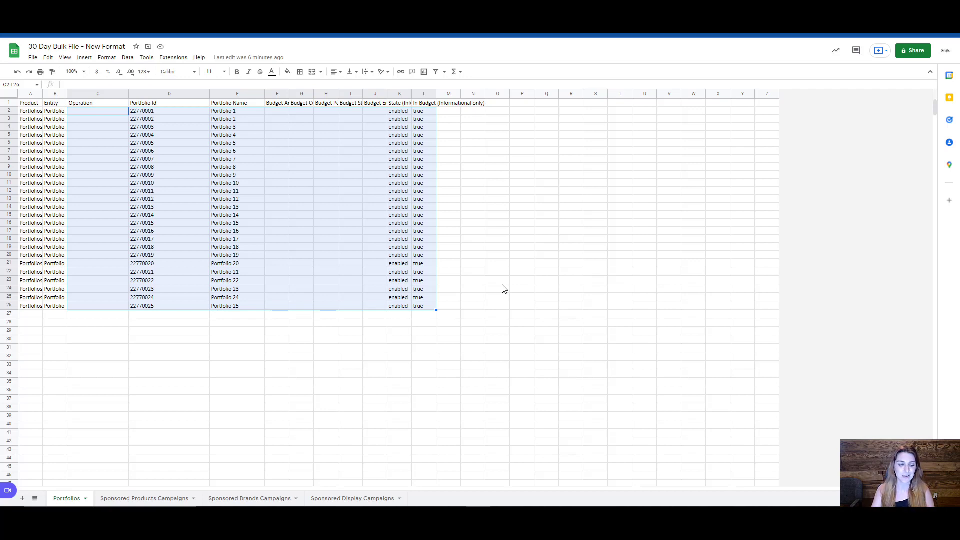
In the Sponsored Products Campaigns sheet, set the bid for Keyword 1377 in row 9 to 1
click(98, 95)
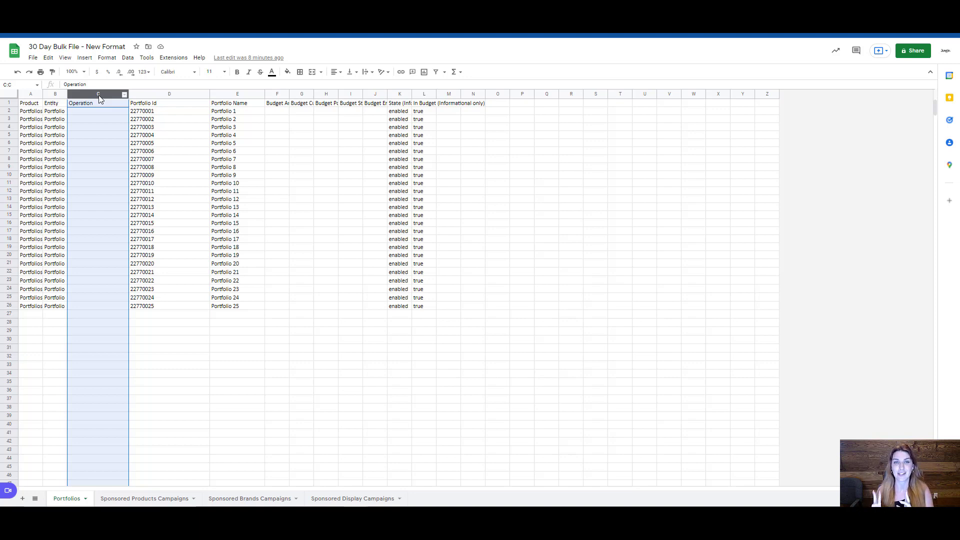
click(163, 499)
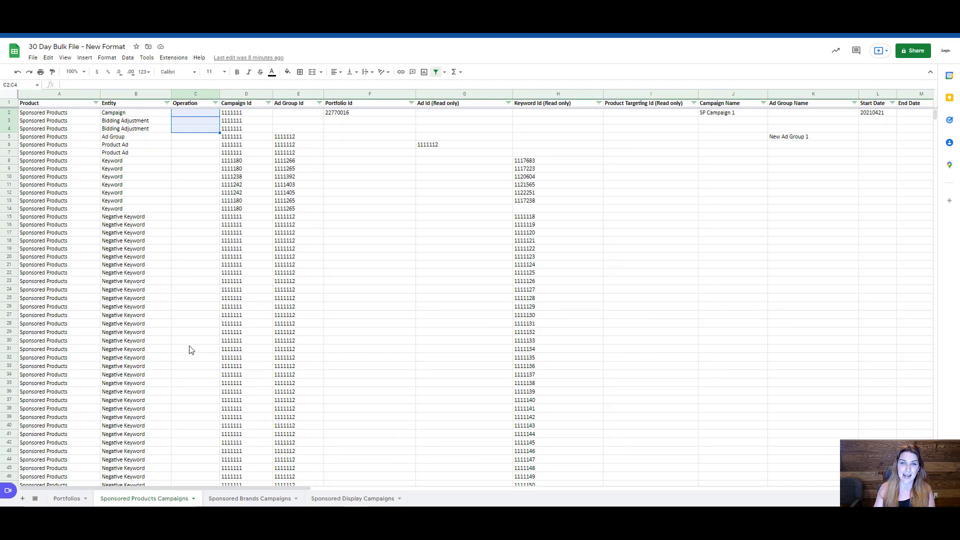
drag(246, 488, 524, 469)
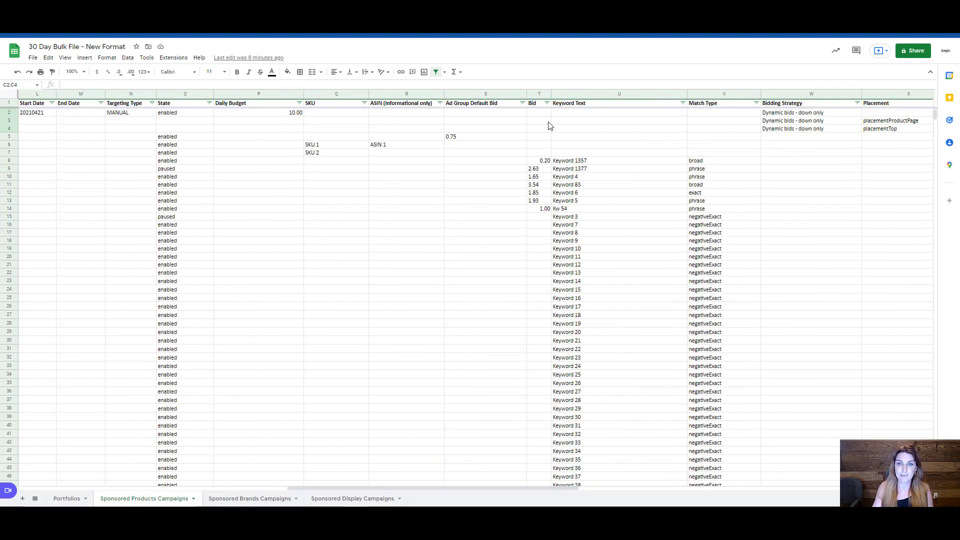
click(537, 94)
click(546, 170)
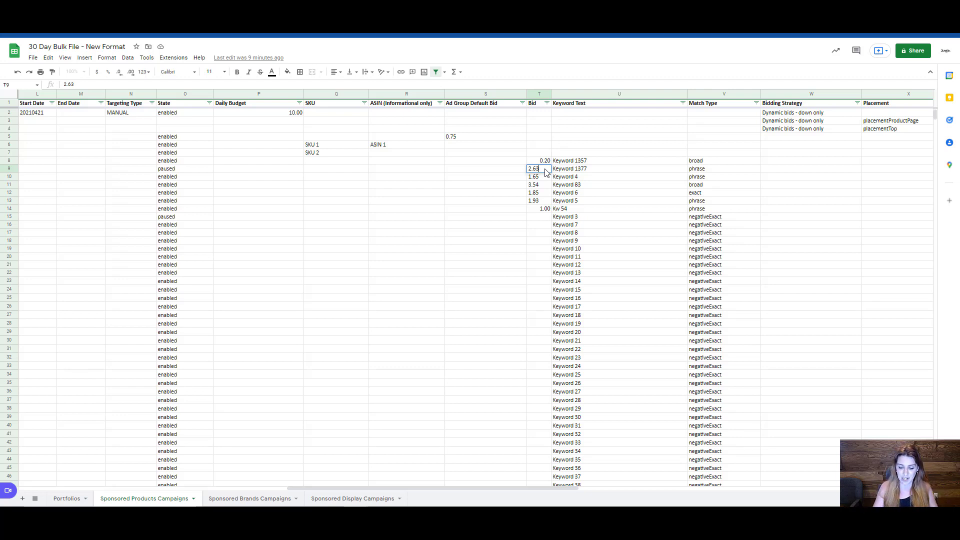
text(2.)
key(BackSpace)
key(BackSpace)
text(1)
key(Return)
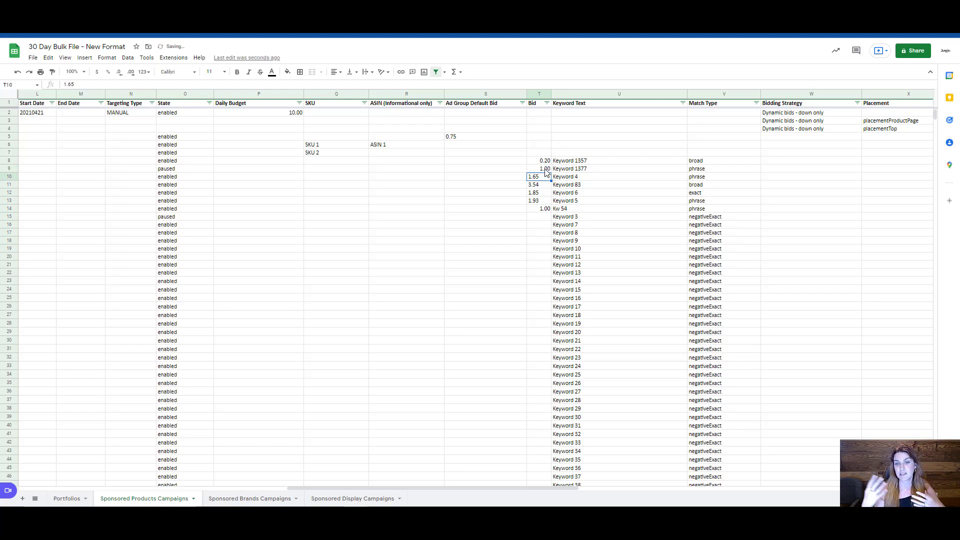
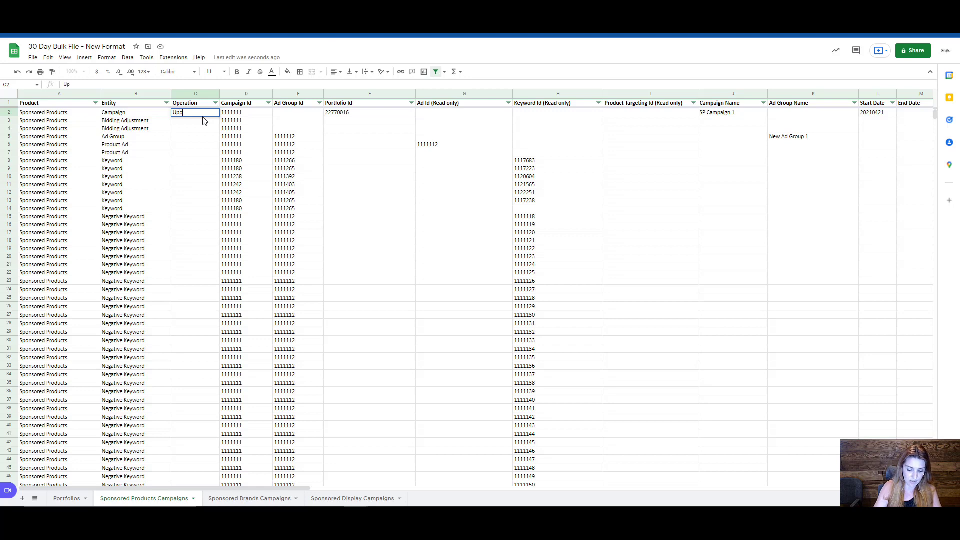
key(Return)
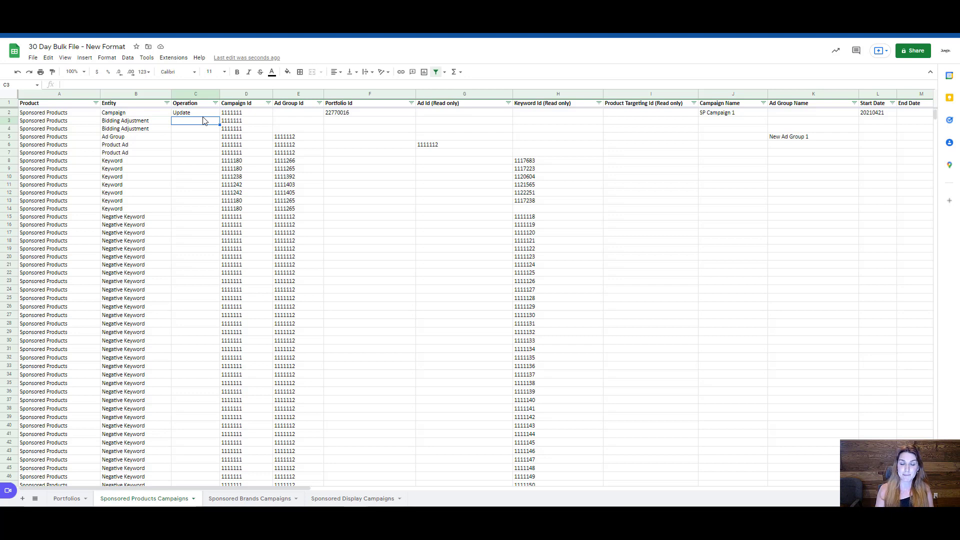
click(8, 111)
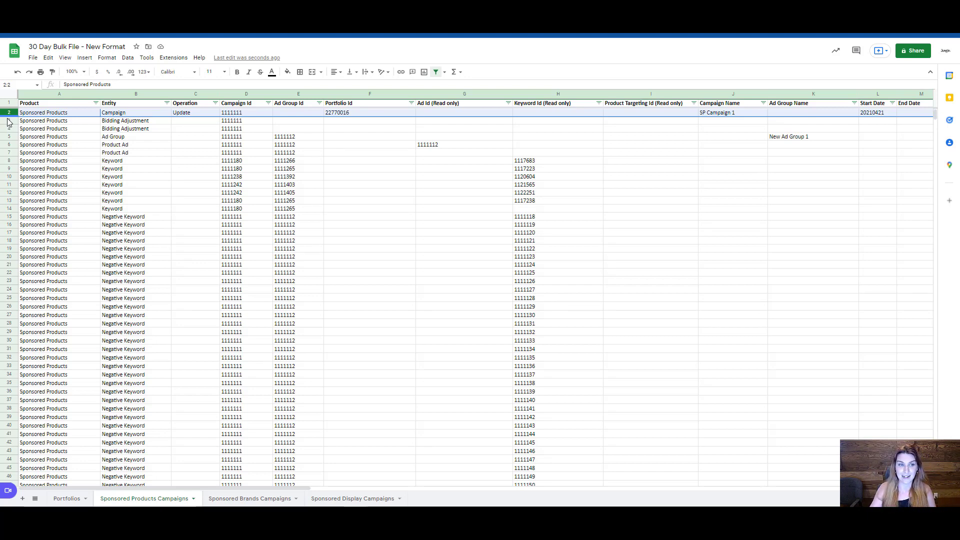
double_click(205, 113)
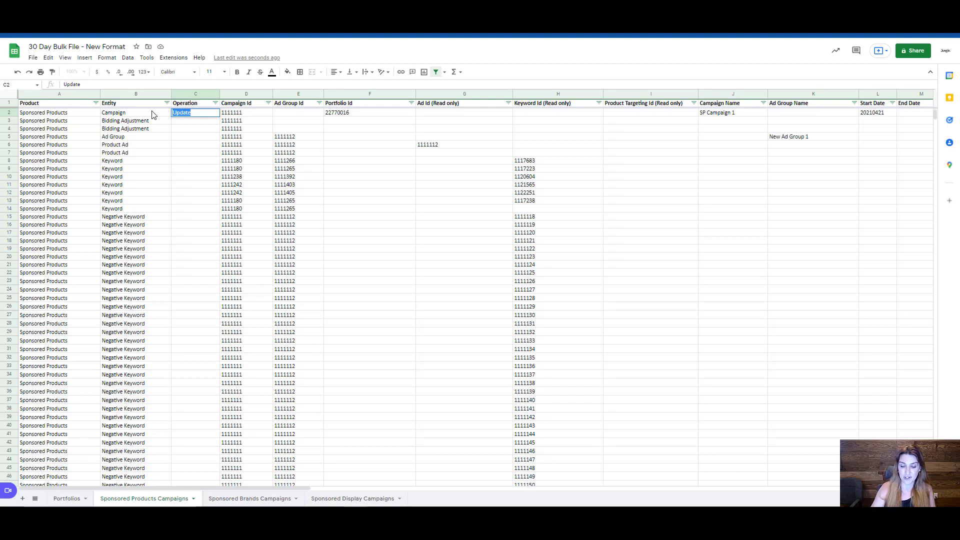
key(BackSpace)
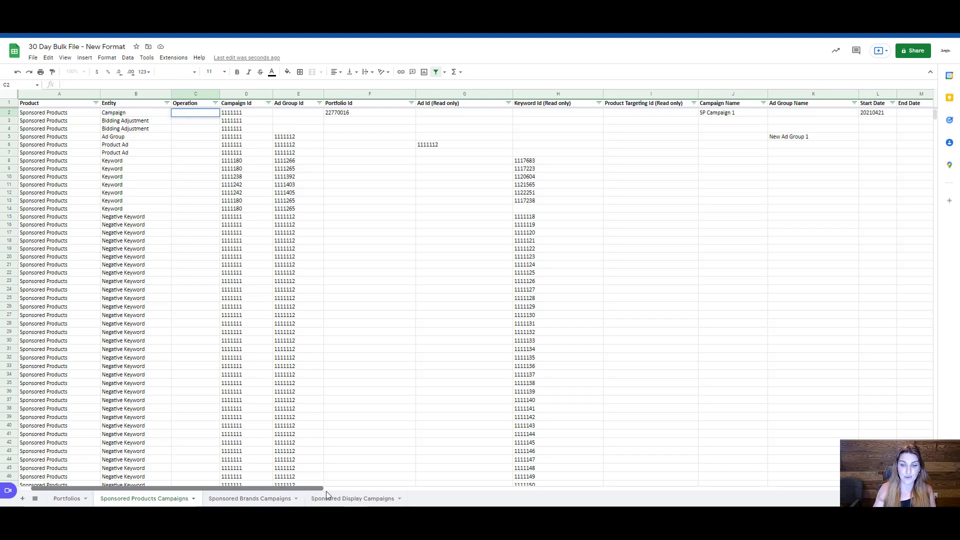
Trace the Keyword 1377 row back to its Operation column and enter Update in cell C9
drag(320, 488, 570, 488)
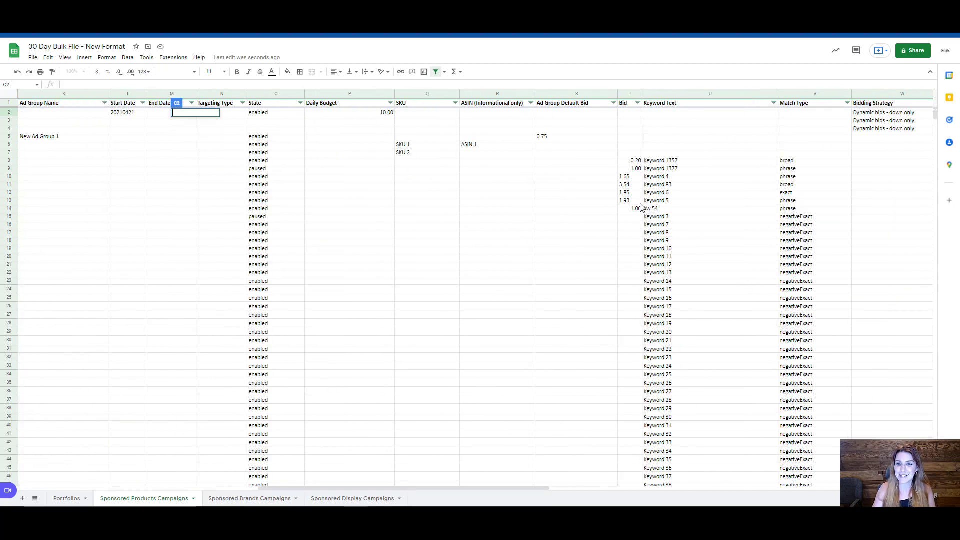
drag(690, 170, 156, 169)
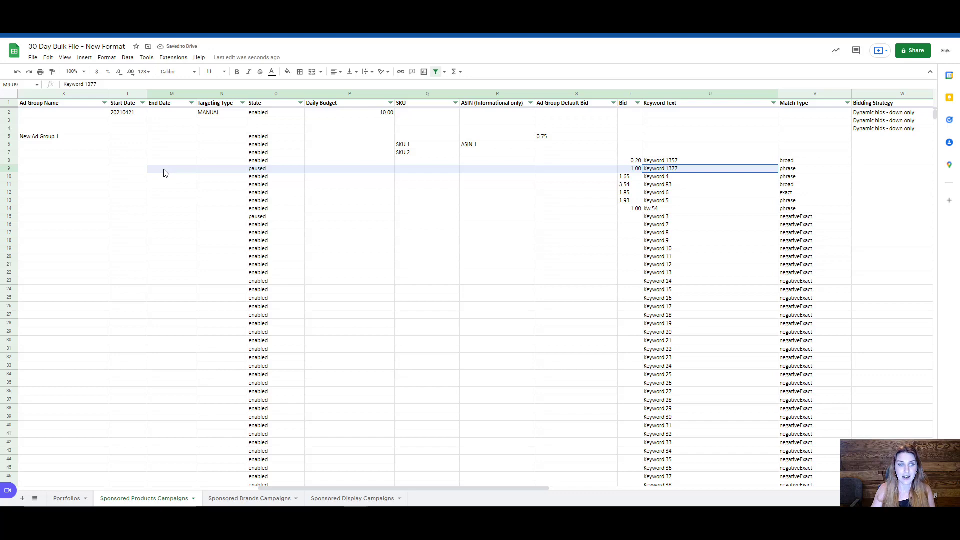
click(699, 171)
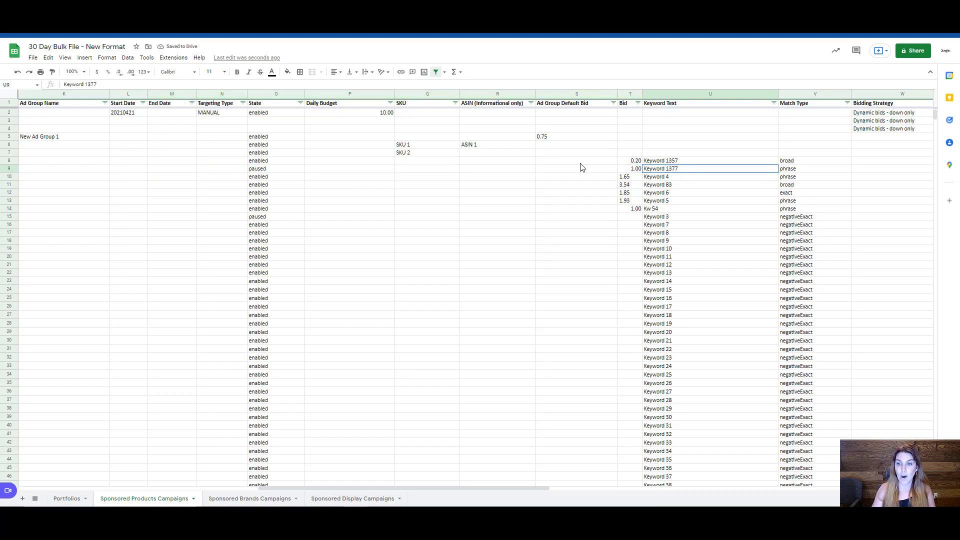
drag(581, 167, 213, 174)
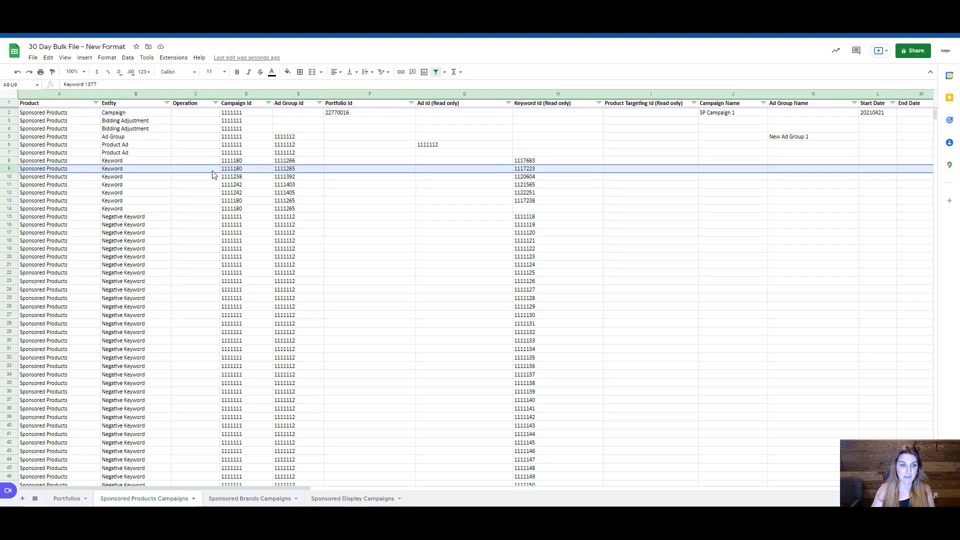
click(200, 169)
text(Update)
click(195, 194)
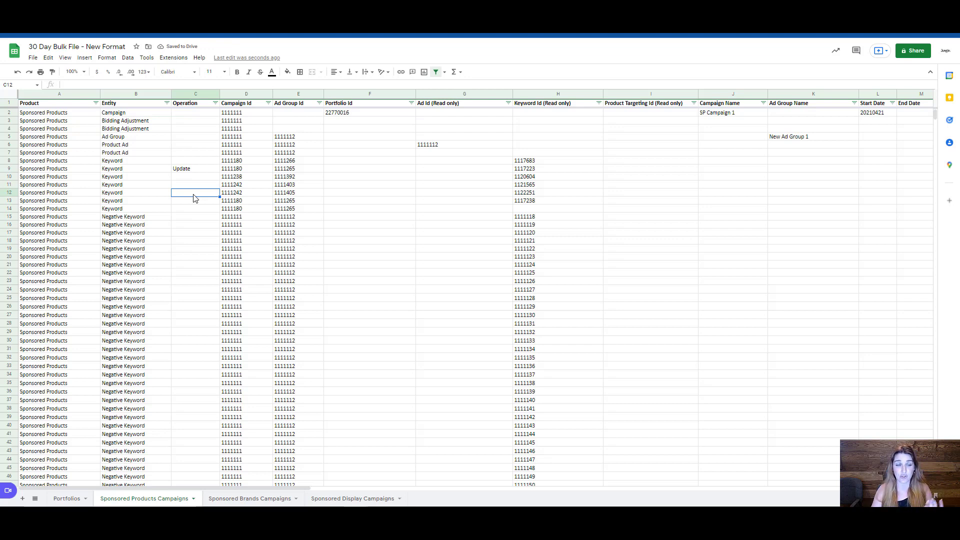
Enter Create as the operation for the keyword in row 10 and archive for the one in row 11
drag(197, 171, 175, 281)
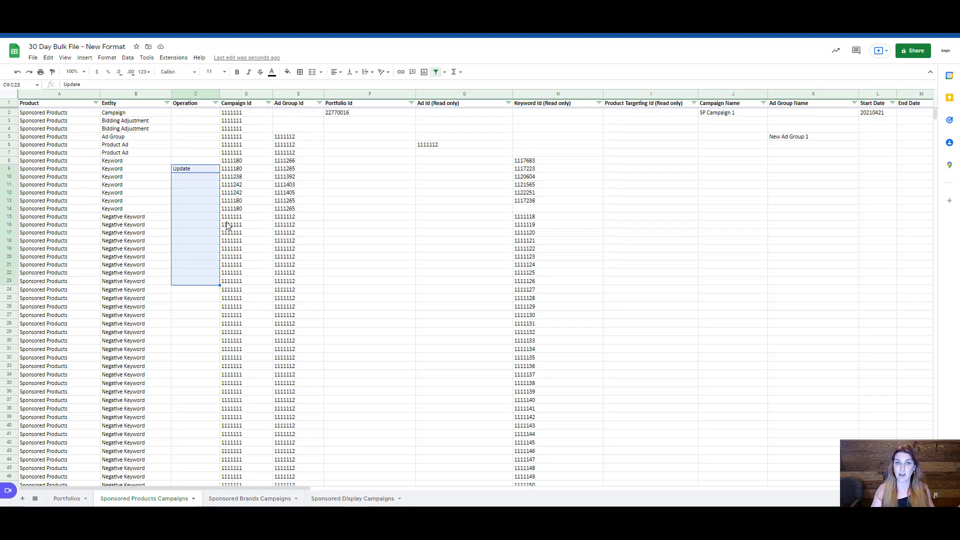
click(212, 171)
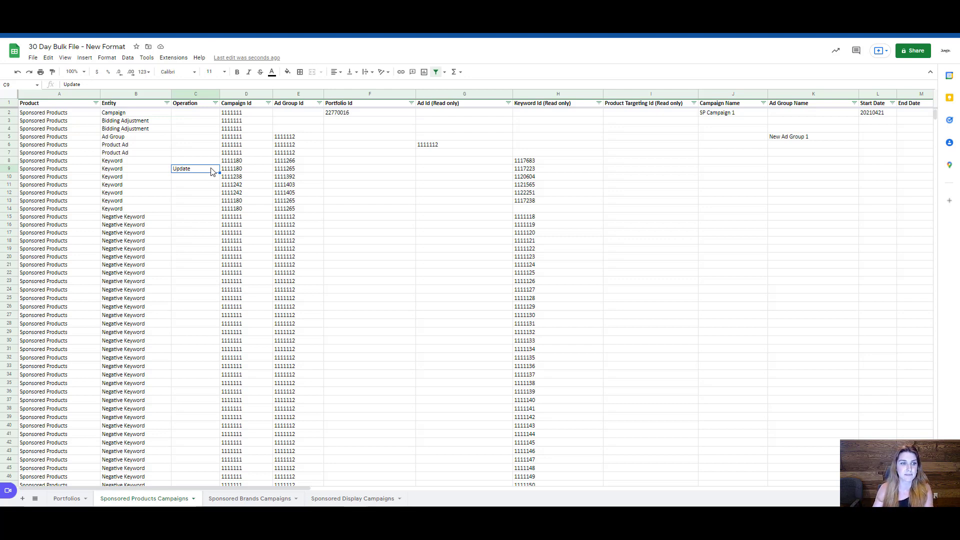
click(199, 182)
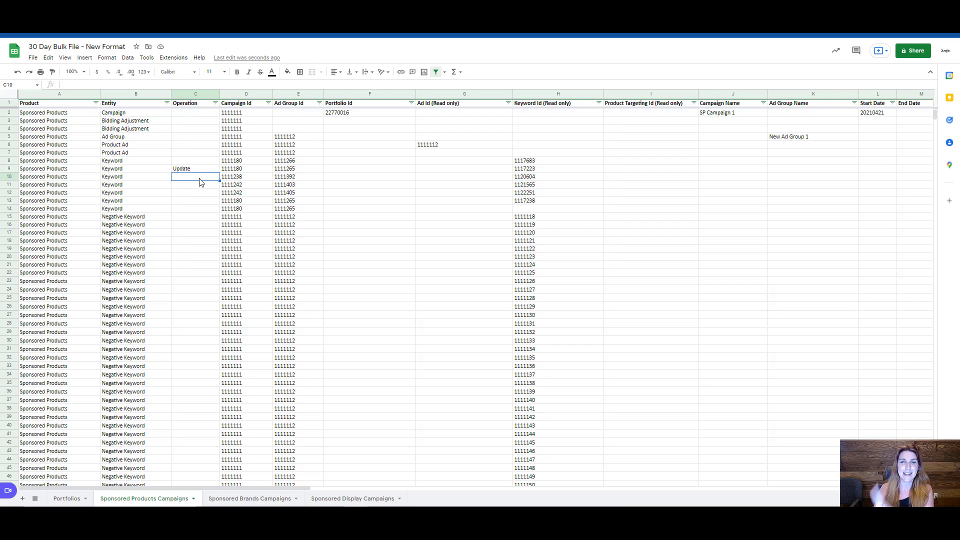
text(Create)
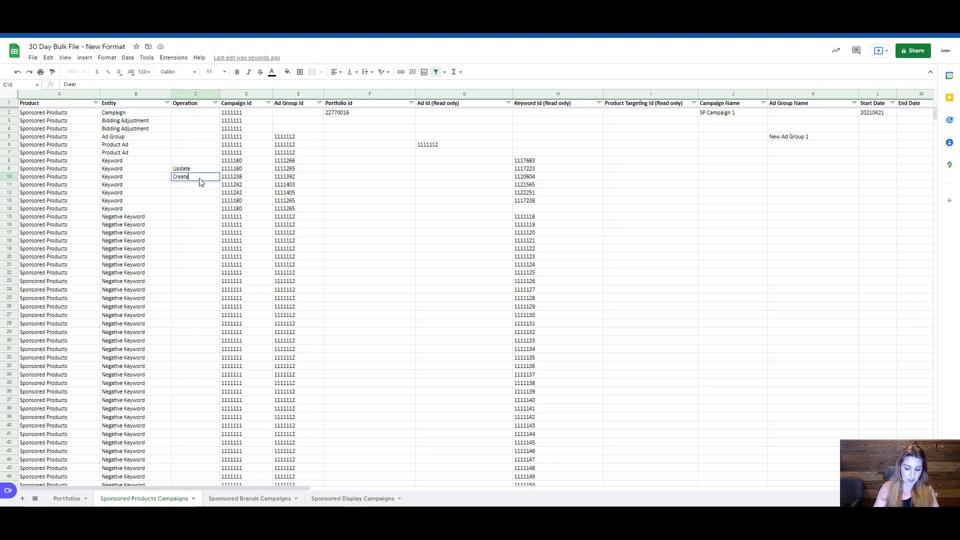
key(Return)
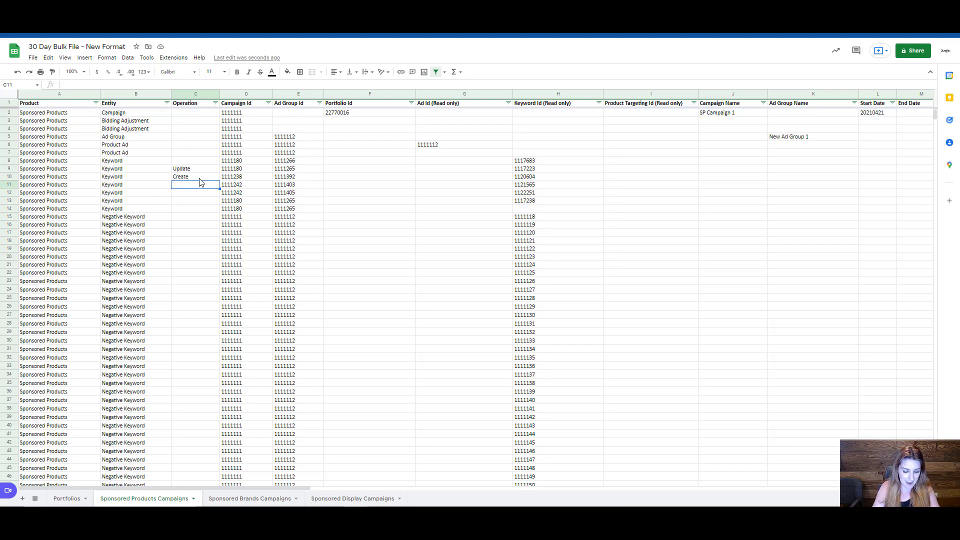
text(archive)
key(Return)
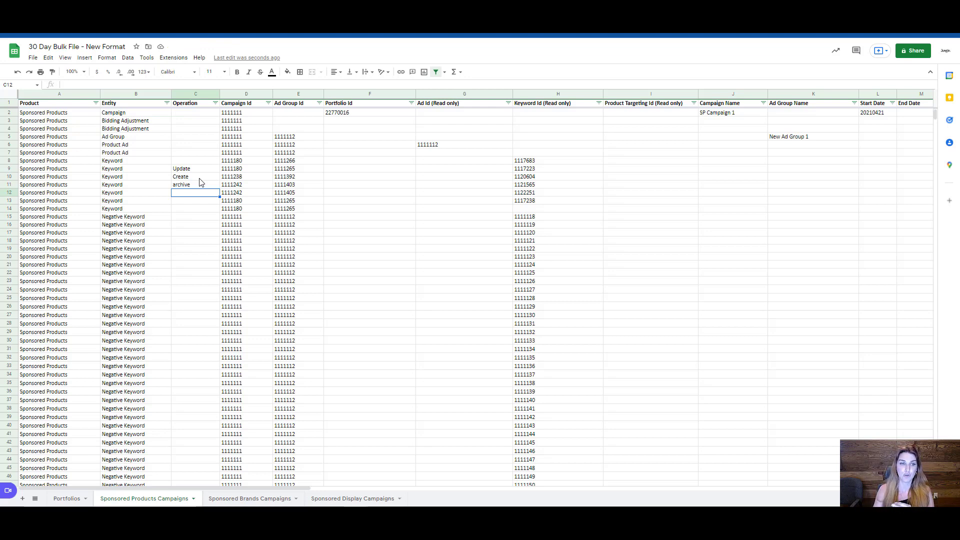
Review the keyword rows with operation entries in the Sponsored Products Campaigns sheet and look at the Operation column in Sponsored Brands Campaigns
click(196, 187)
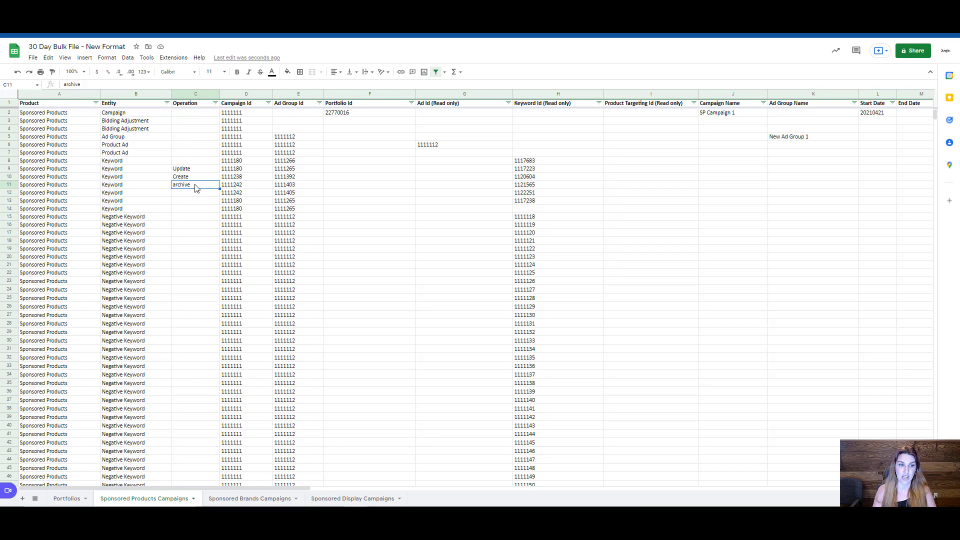
click(191, 171)
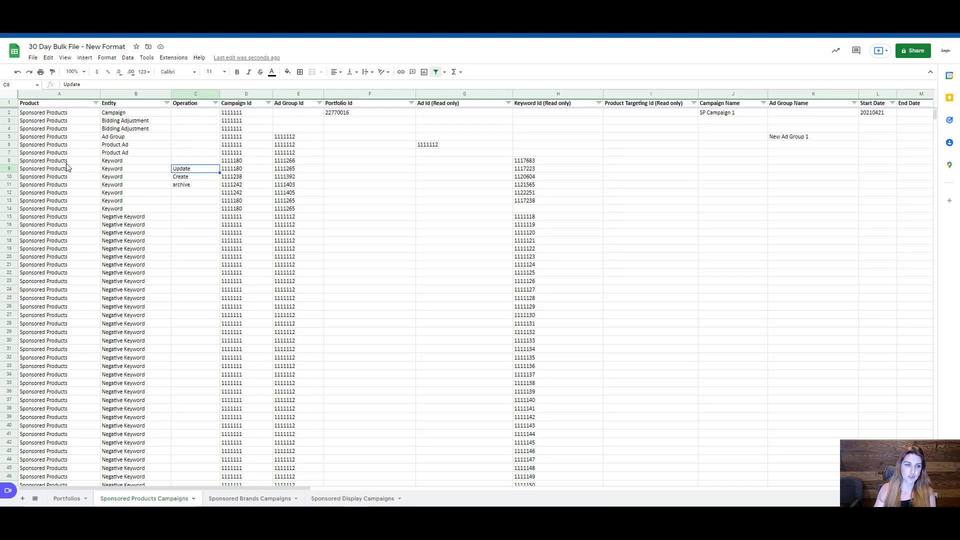
click(12, 170)
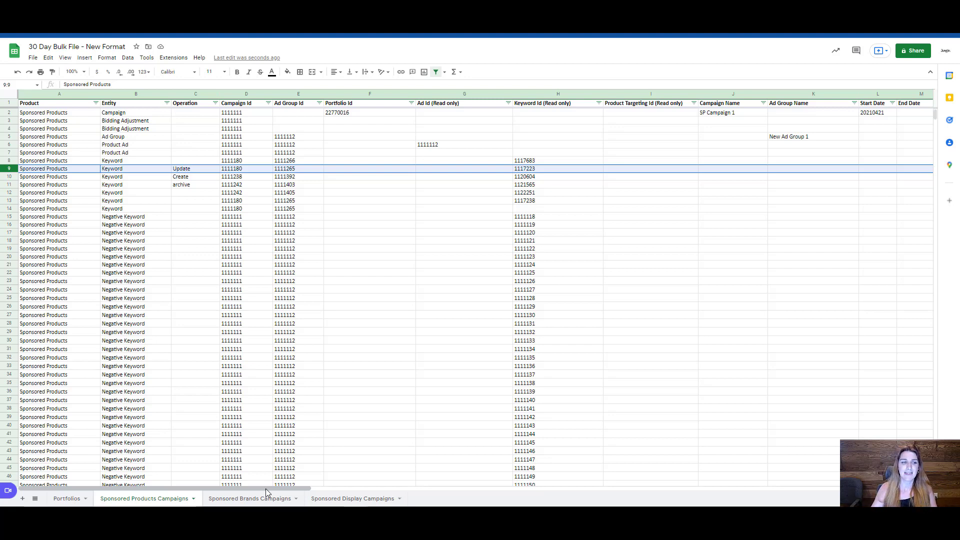
click(4, 185)
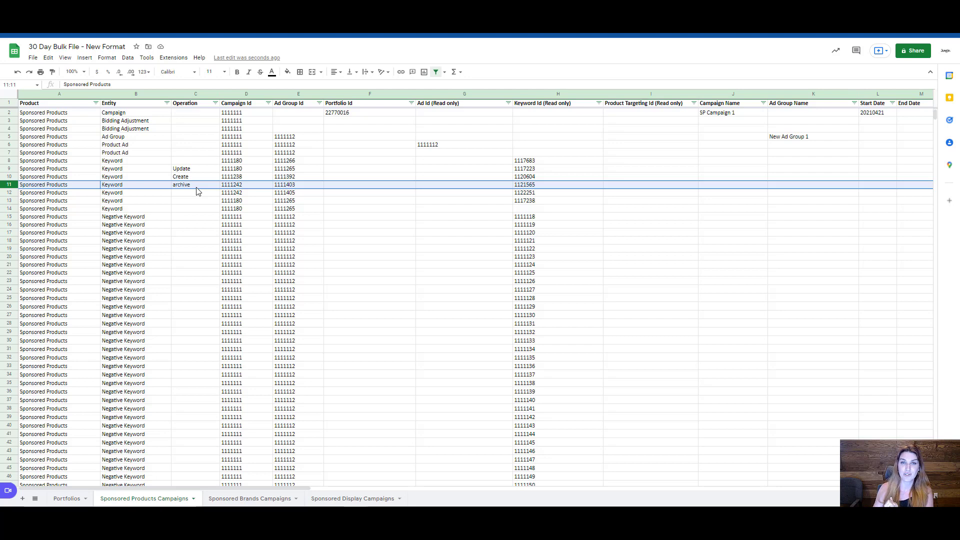
drag(195, 168, 198, 211)
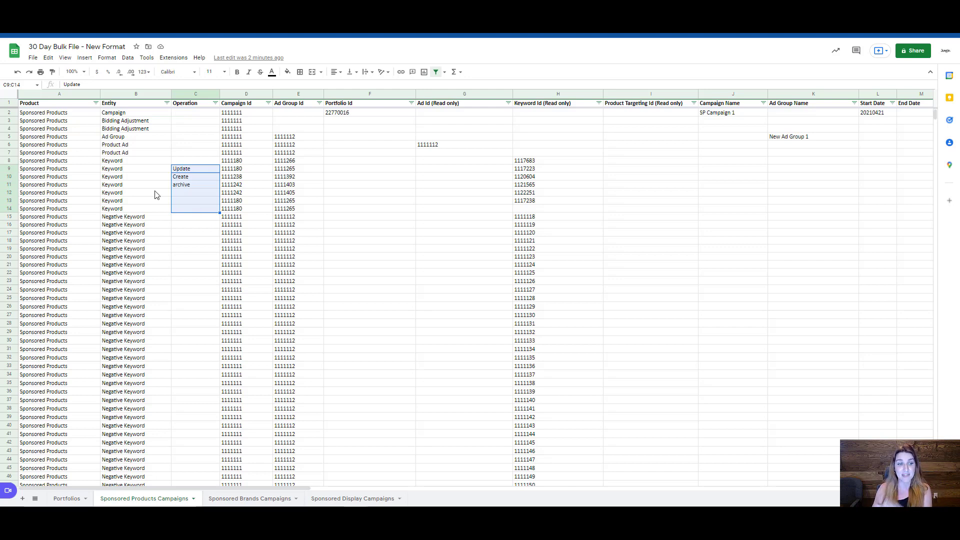
click(195, 170)
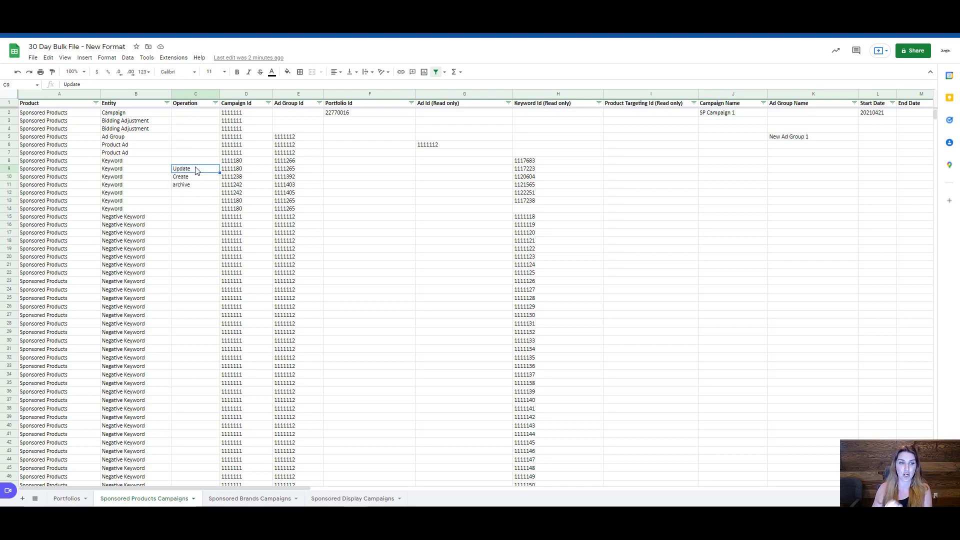
click(12, 171)
shift+click(10, 241)
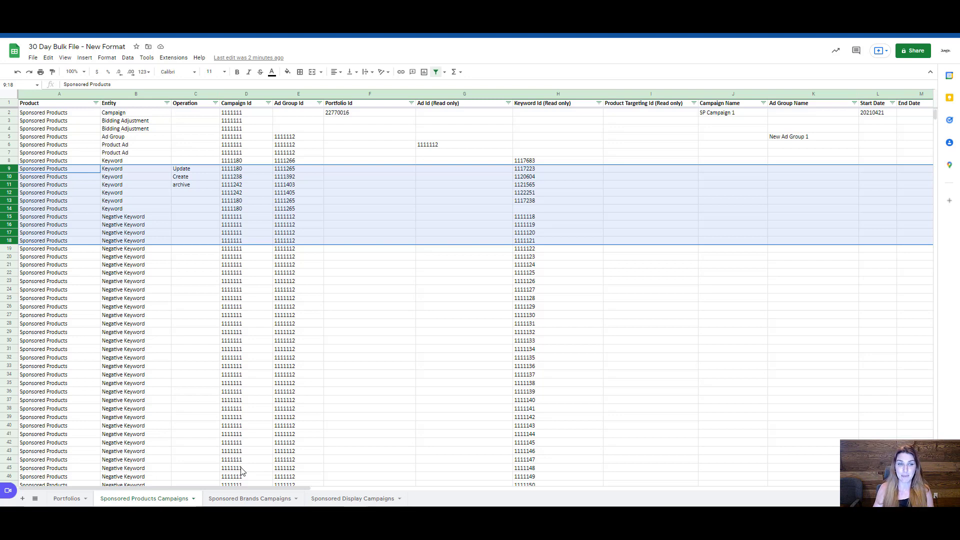
click(248, 498)
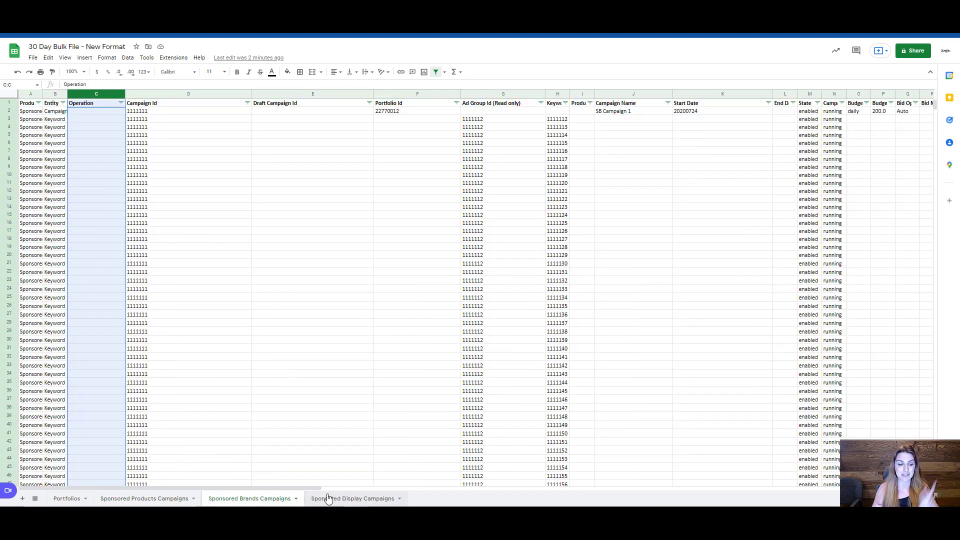
click(134, 498)
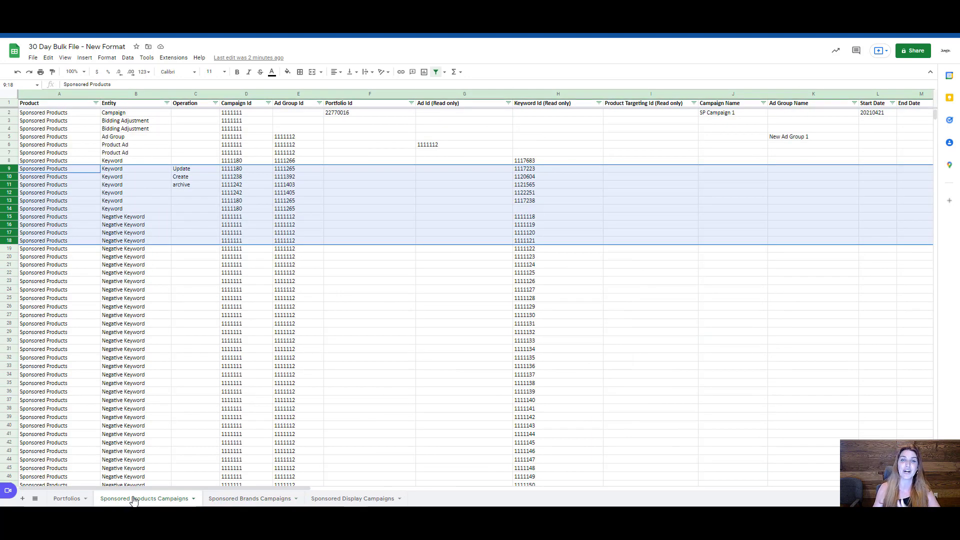